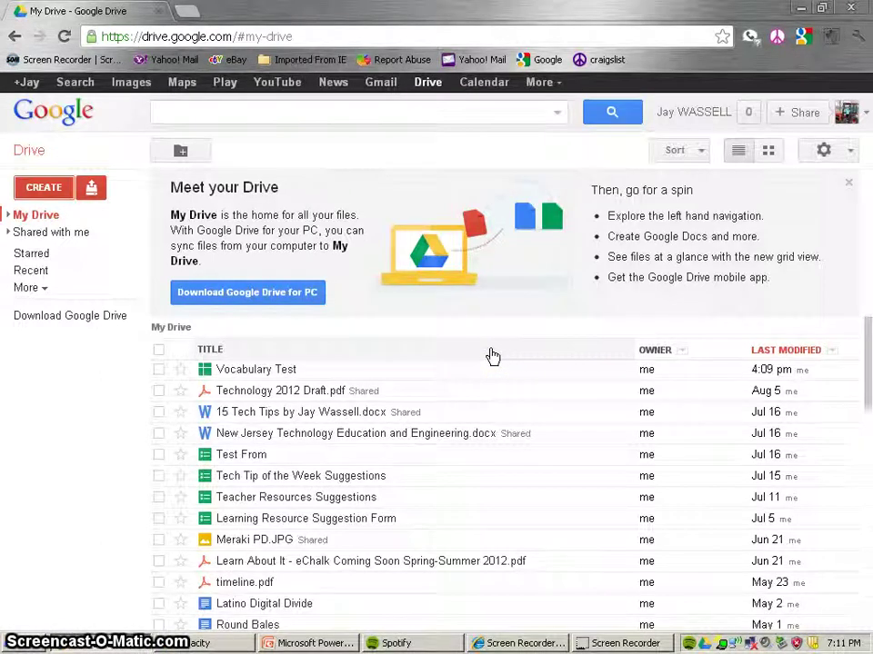
Open My Drive's CREATE list to view new file types such as Form and Drawing.
{"action": "left_click", "coordinate": [493, 357]}
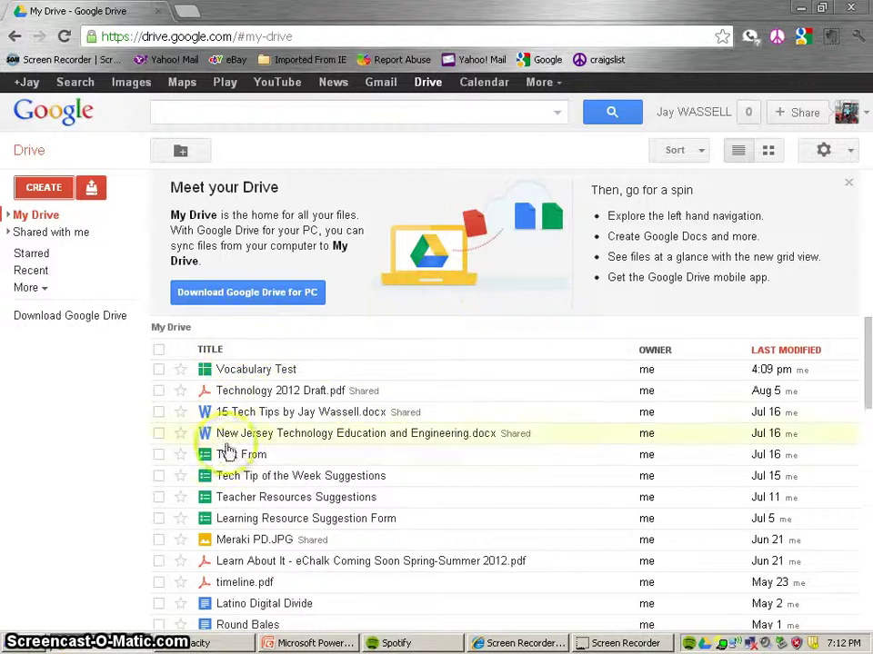
{"action": "left_click", "coordinate": [54, 191]}
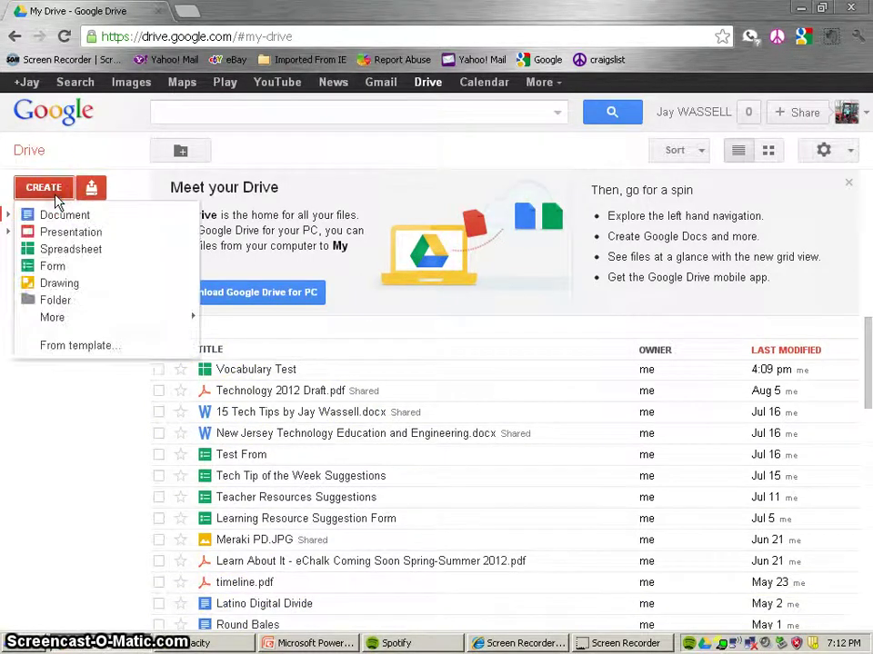
{"action": "left_click", "coordinate": [53, 286]}
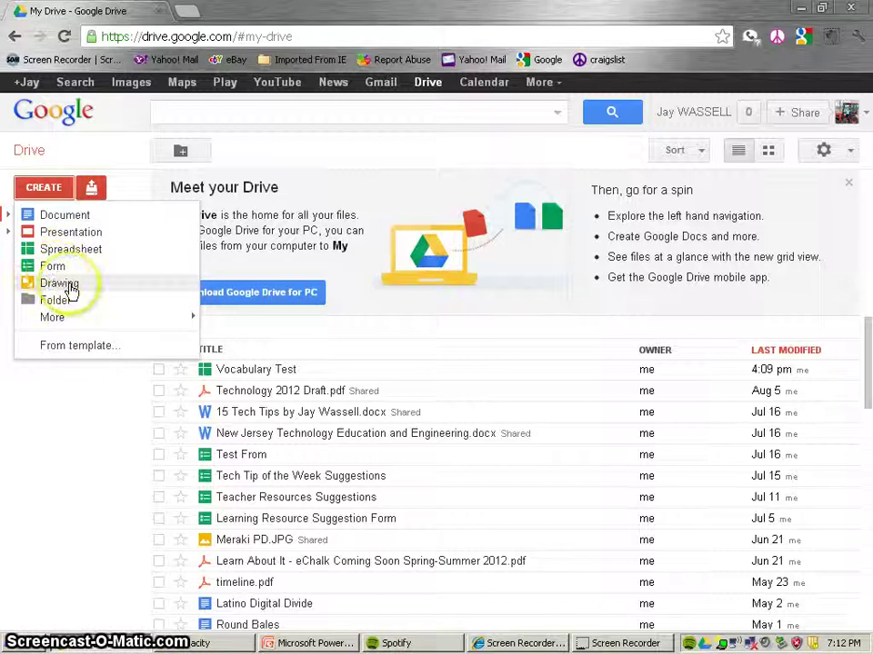
{"action": "left_click", "coordinate": [53, 268]}
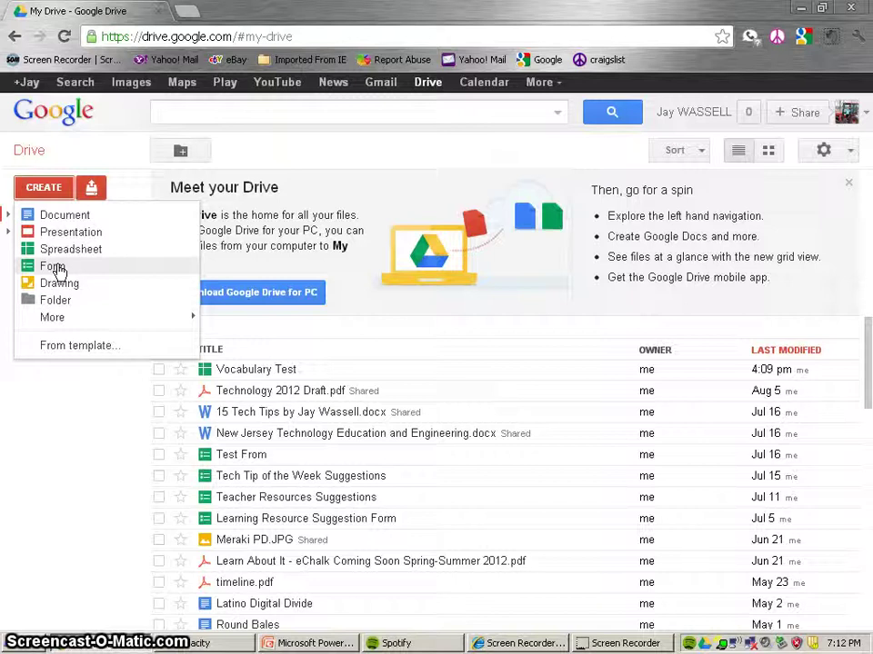
Switch to the 'Edit form - [Vocabulary Test]' browser window.
{"action": "left_click", "coordinate": [97, 647]}
{"action": "left_click", "coordinate": [96, 607]}
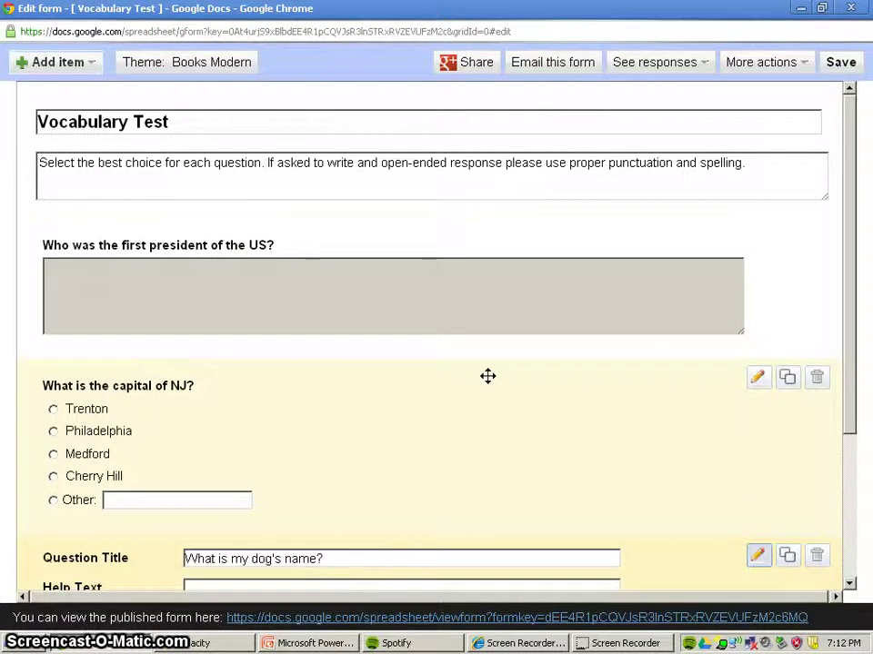
Preview the Books Modern theme on the Vocabulary Test form and apply it.
{"action": "left_click", "coordinate": [193, 64]}
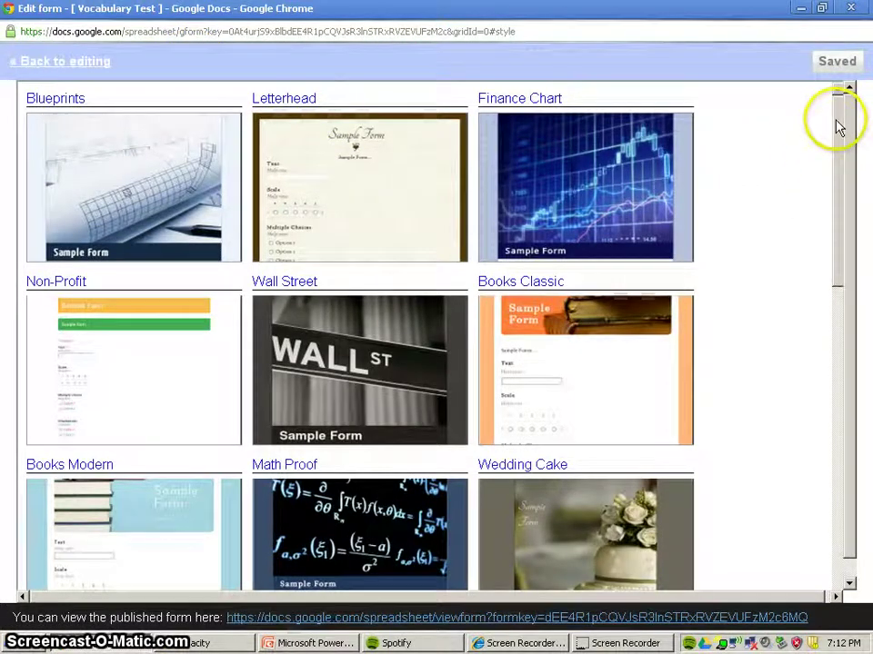
{"action": "left_click_drag", "start_coordinate": [837, 125], "coordinate": [836, 194]}
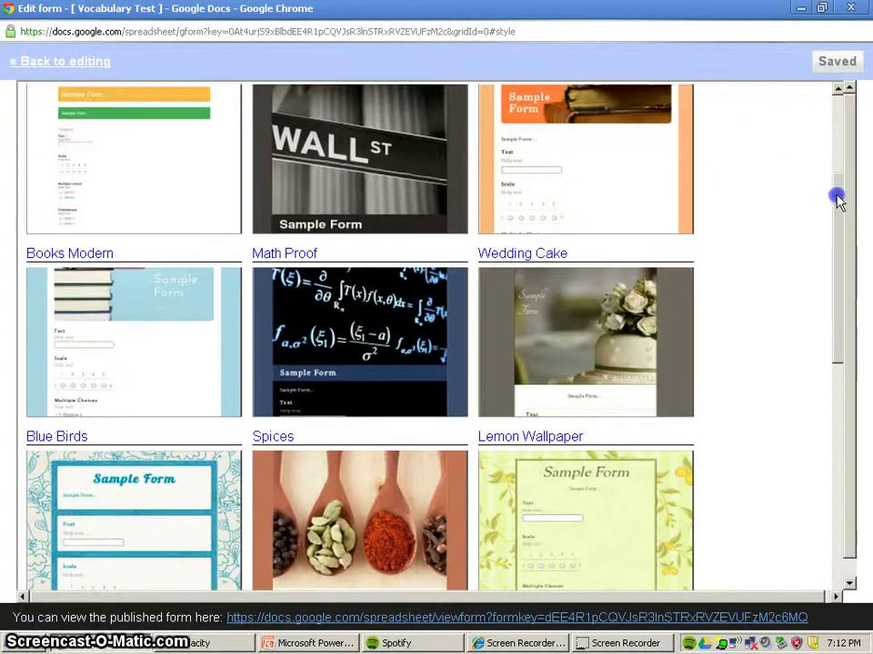
{"action": "left_click", "coordinate": [138, 307]}
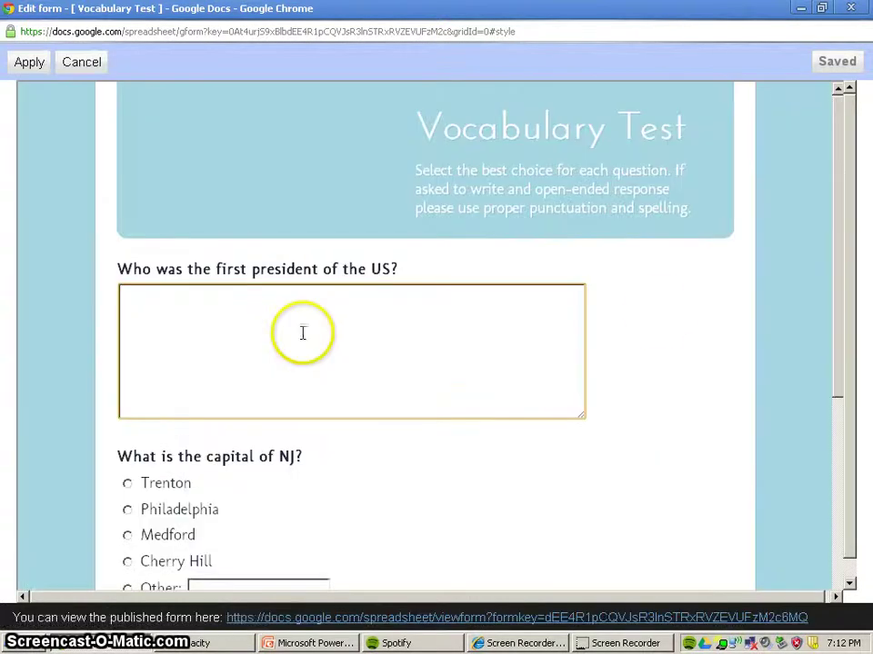
{"action": "left_click", "coordinate": [302, 334]}
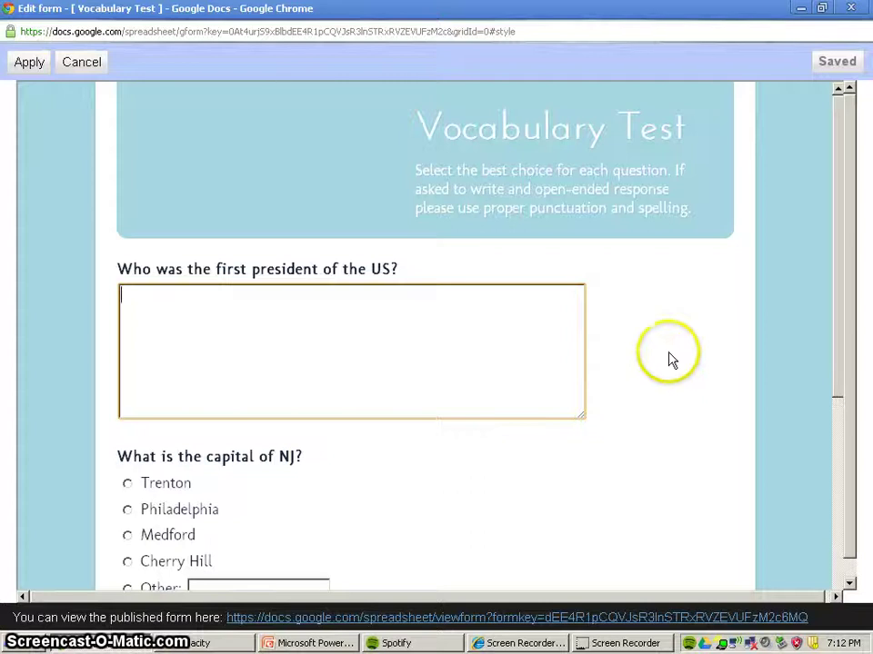
{"action": "scroll", "coordinate": [670, 362], "scroll_direction": "down", "scroll_amount": 2}
{"action": "scroll", "coordinate": [670, 363], "scroll_direction": "down", "scroll_amount": 2}
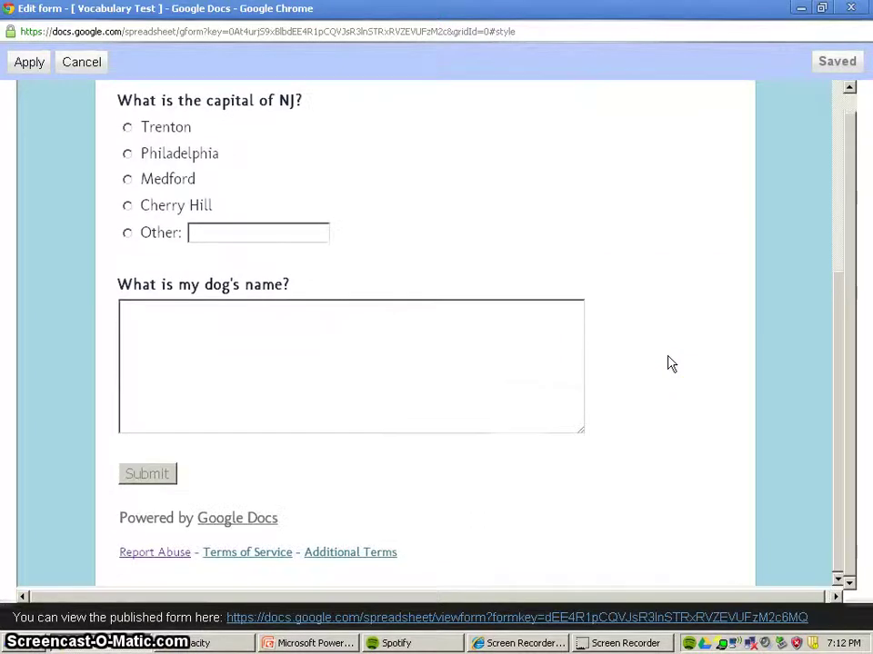
{"action": "left_click", "coordinate": [669, 368]}
{"action": "scroll", "coordinate": [670, 372], "scroll_direction": "up", "scroll_amount": 4}
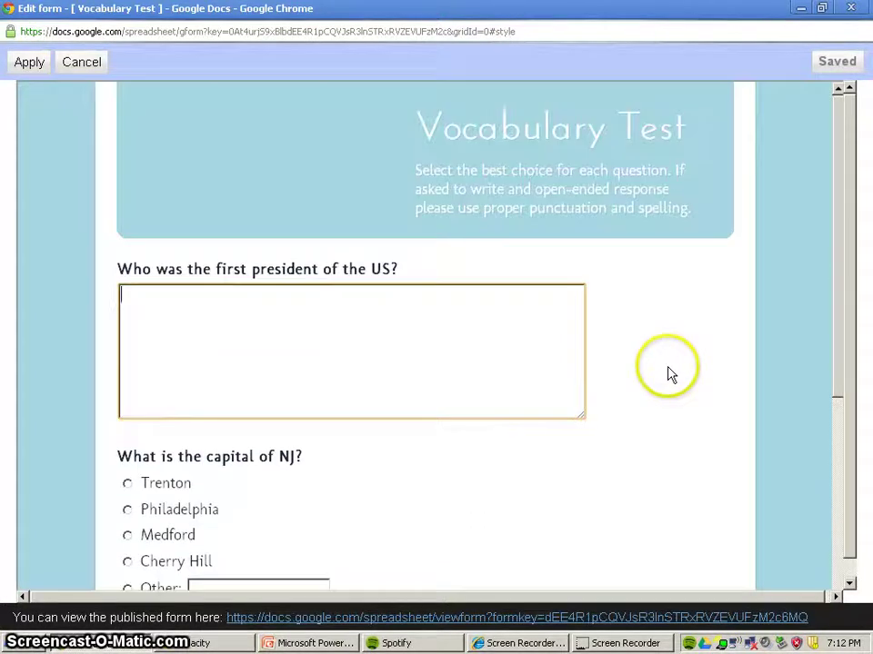
{"action": "left_click", "coordinate": [29, 63]}
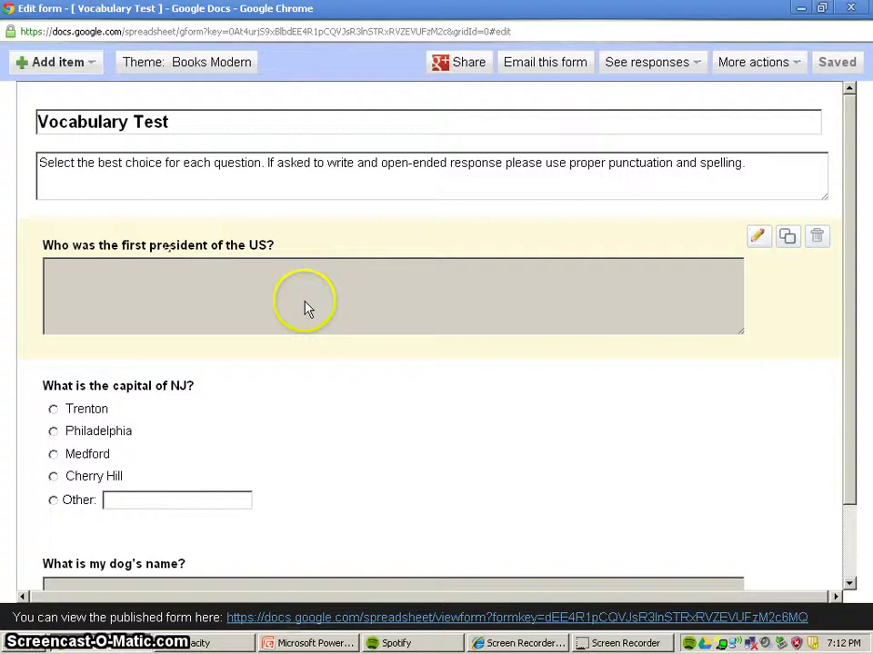
{"action": "scroll", "coordinate": [304, 300], "scroll_direction": "down", "scroll_amount": 1}
{"action": "scroll", "coordinate": [304, 300], "scroll_direction": "up", "scroll_amount": 1}
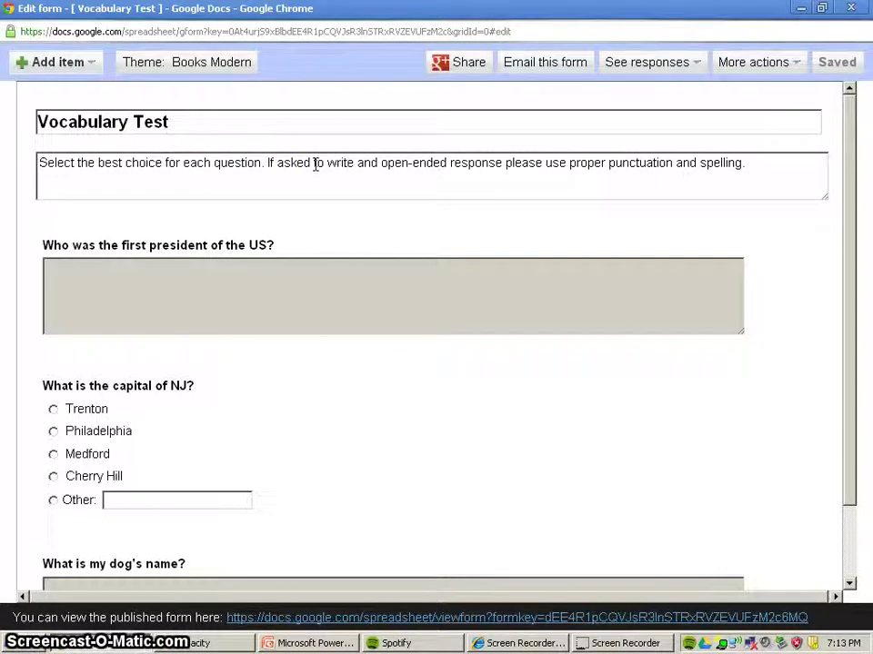
{"action": "mouse_move", "coordinate": [101, 249]}
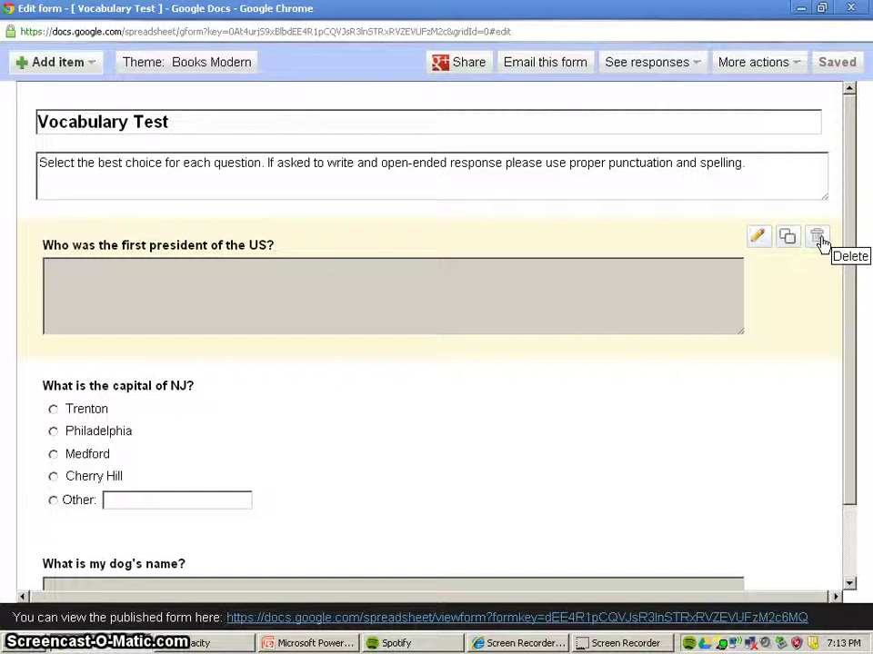
Try each answer type on the first-president question, then set it back to Paragraph text.
{"action": "left_click", "coordinate": [758, 239]}
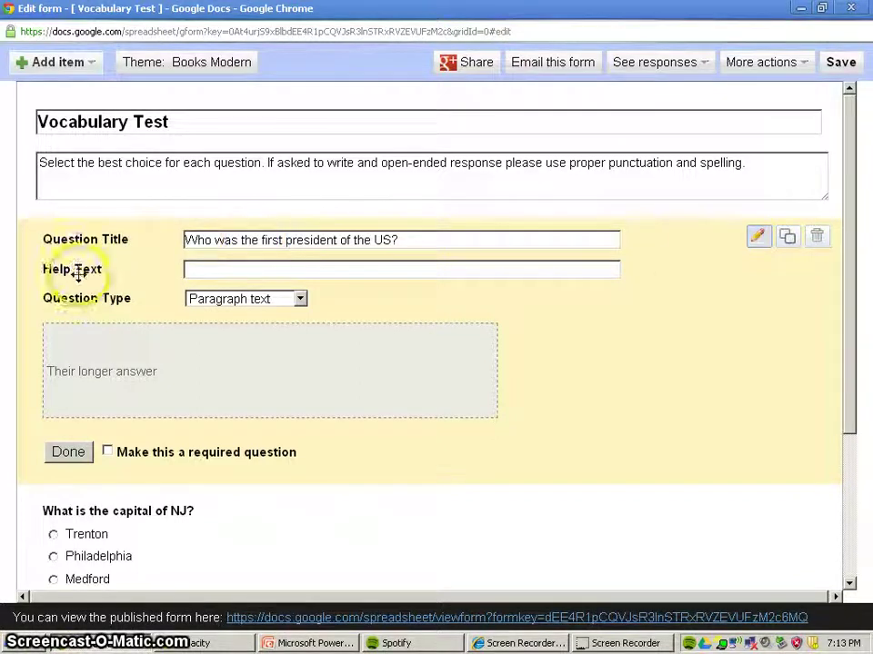
{"action": "left_click", "coordinate": [300, 299]}
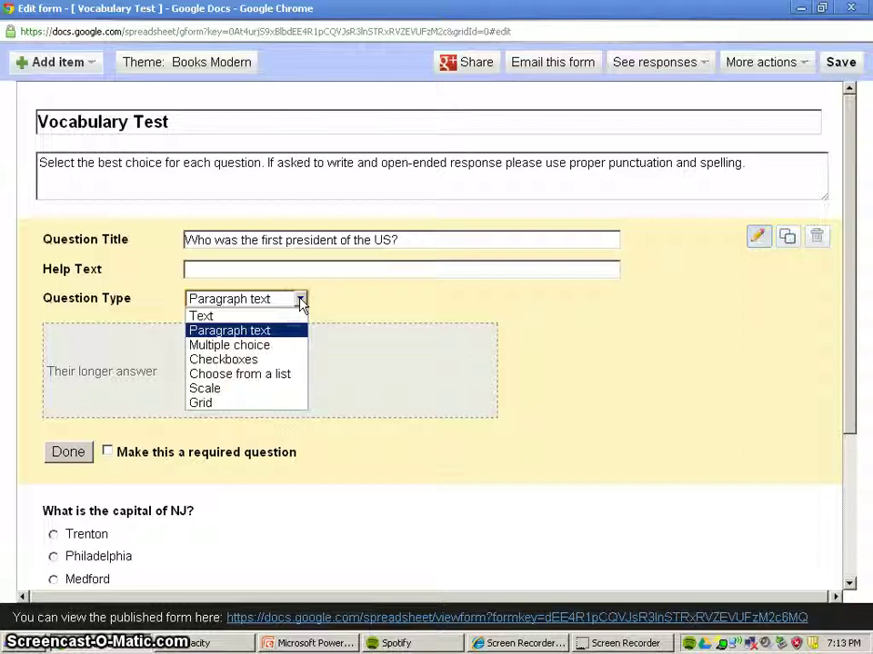
{"action": "left_click_drag", "start_coordinate": [300, 304], "coordinate": [279, 335]}
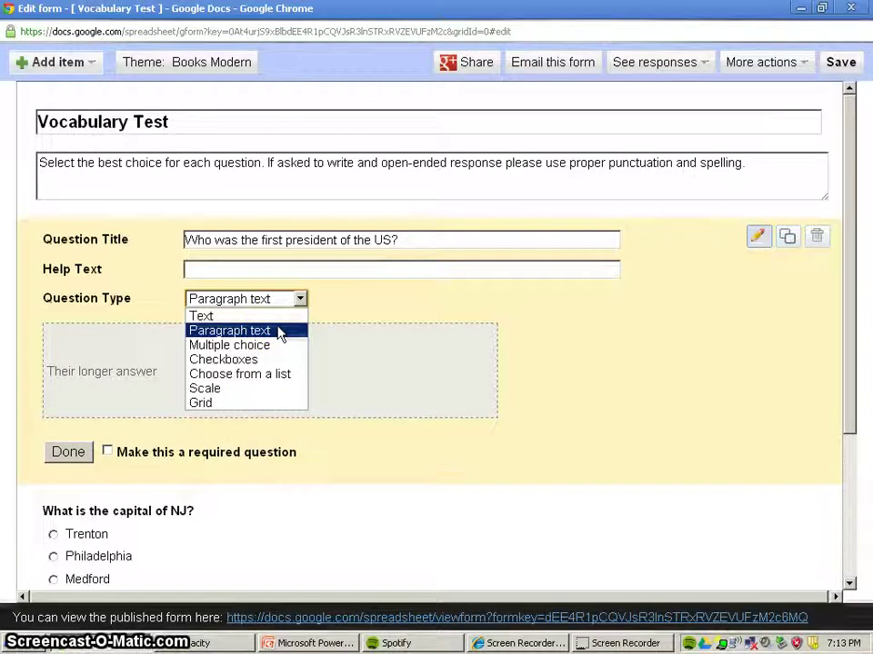
{"action": "left_click_drag", "start_coordinate": [282, 334], "coordinate": [255, 347]}
{"action": "left_click", "coordinate": [276, 304]}
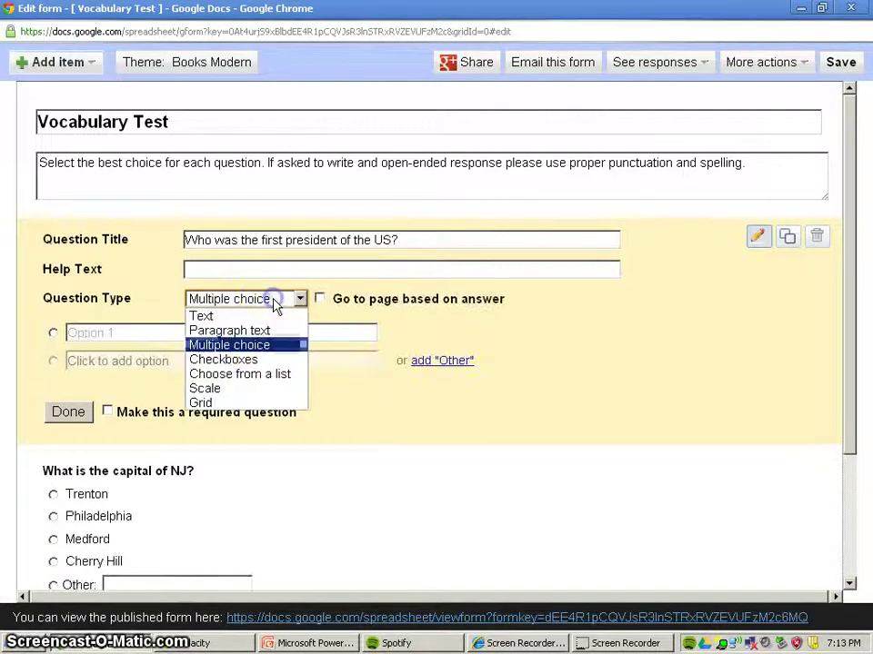
{"action": "left_click", "coordinate": [260, 357]}
{"action": "left_click_drag", "start_coordinate": [275, 304], "coordinate": [262, 372]}
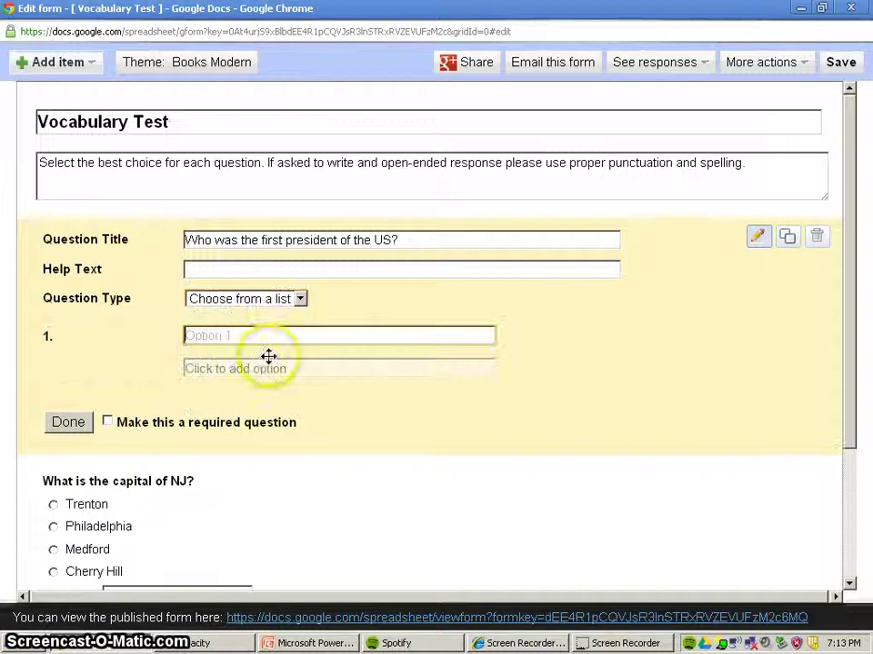
{"action": "left_click_drag", "start_coordinate": [278, 306], "coordinate": [264, 384]}
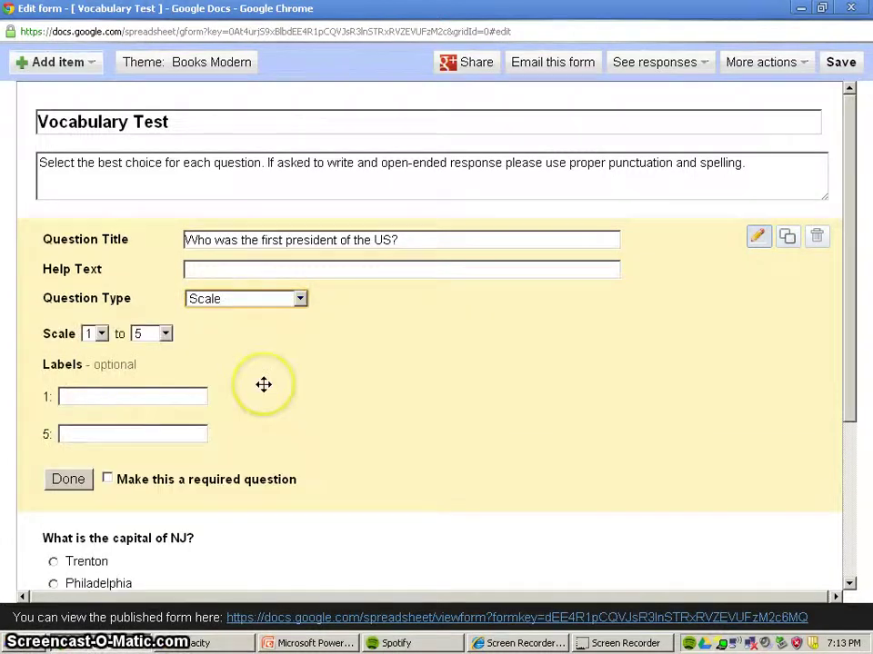
{"action": "left_click", "coordinate": [268, 306]}
{"action": "left_click", "coordinate": [271, 403]}
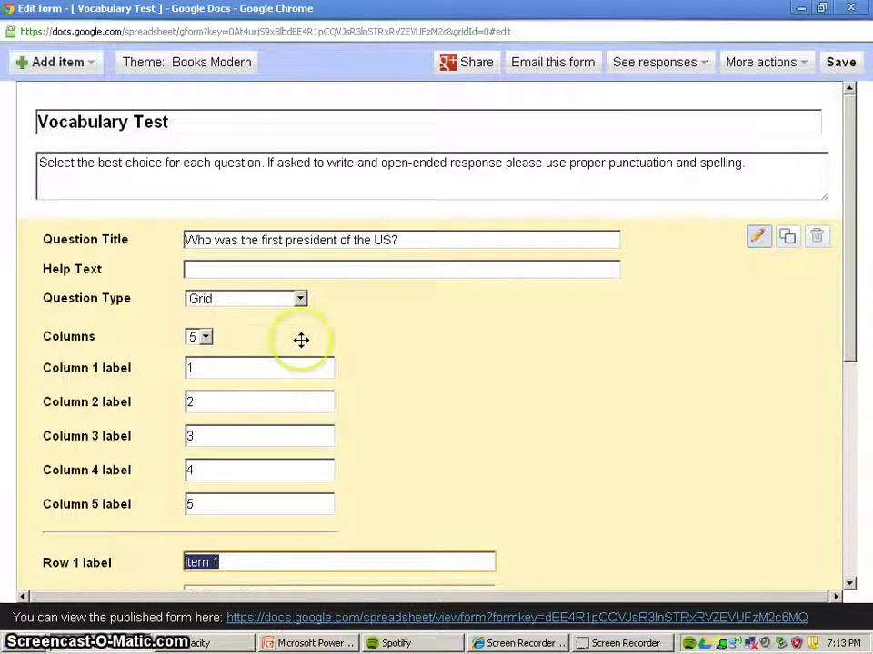
{"action": "left_click", "coordinate": [300, 300]}
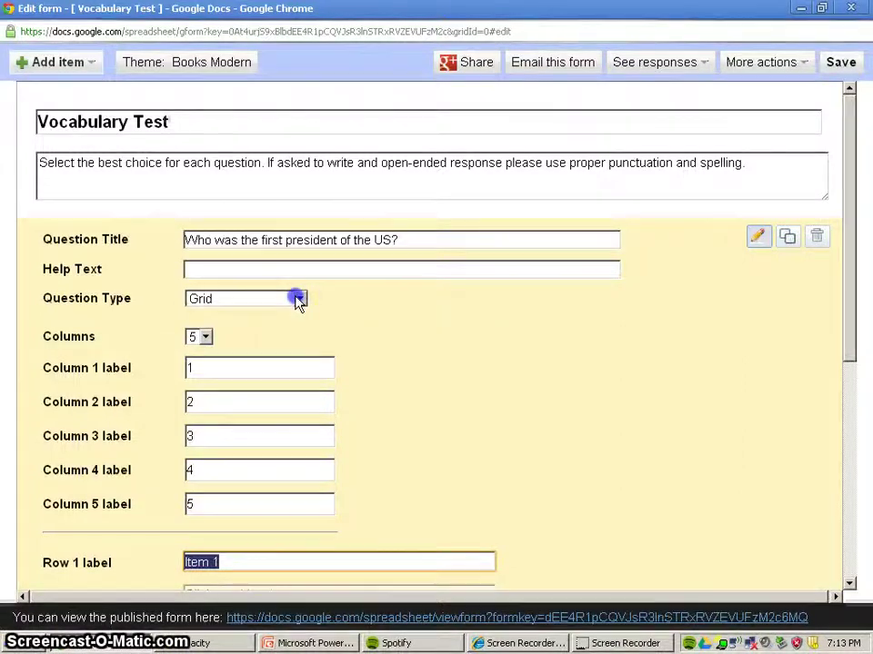
{"action": "left_click", "coordinate": [274, 331]}
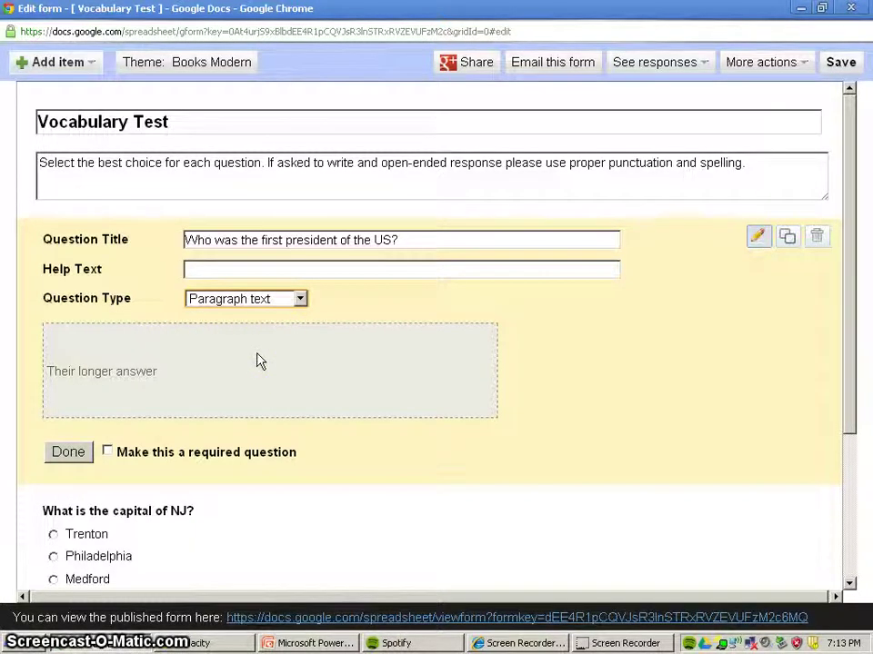
Keep the NJ capital question as Multiple choice with Trenton, Philadelphia, Medford, Cherry Hill and Other.
{"action": "scroll", "coordinate": [257, 361], "scroll_direction": "down", "scroll_amount": 1}
{"action": "scroll", "coordinate": [273, 446], "scroll_direction": "down", "scroll_amount": 1}
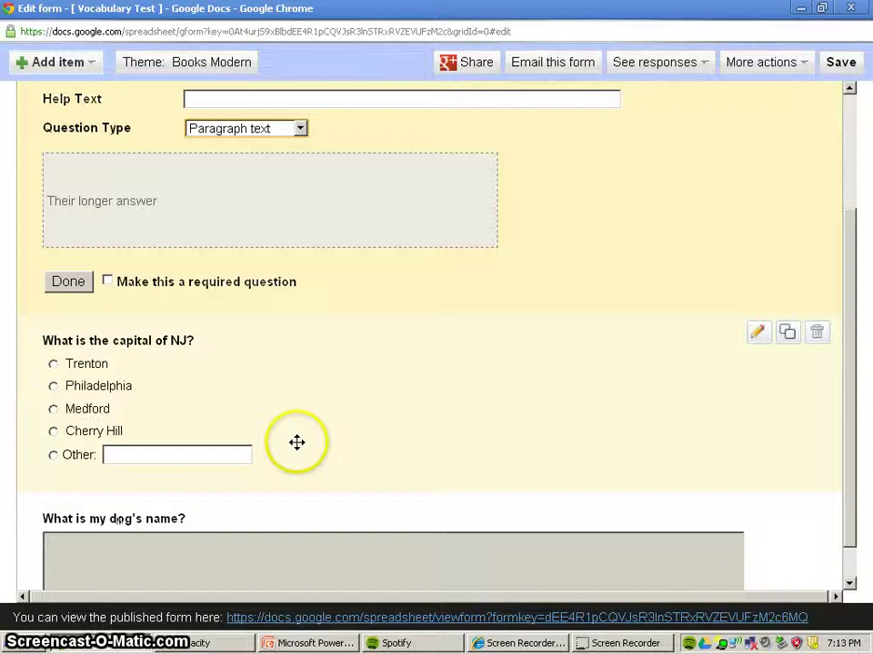
{"action": "left_click", "coordinate": [755, 334]}
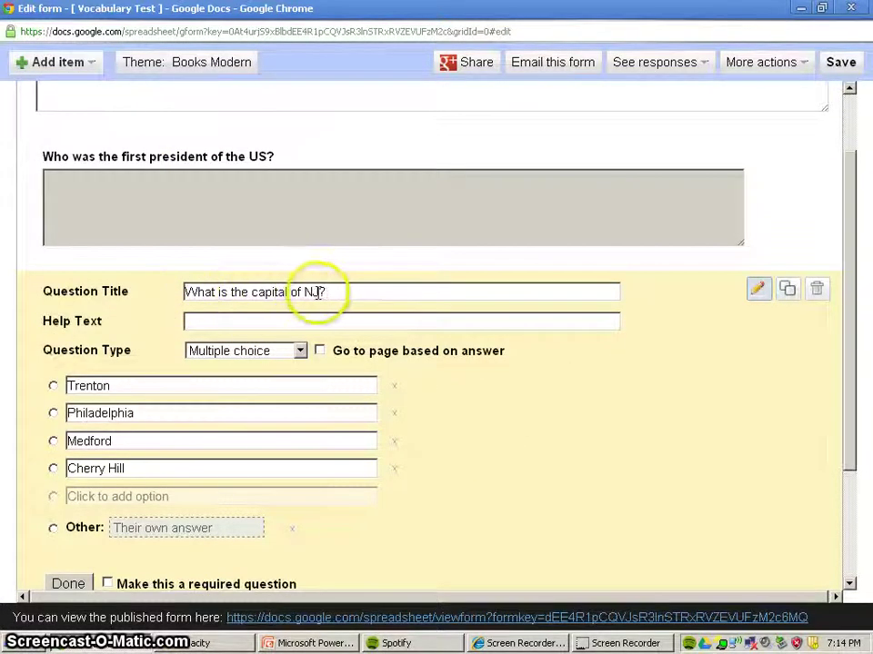
{"action": "left_click", "coordinate": [239, 353]}
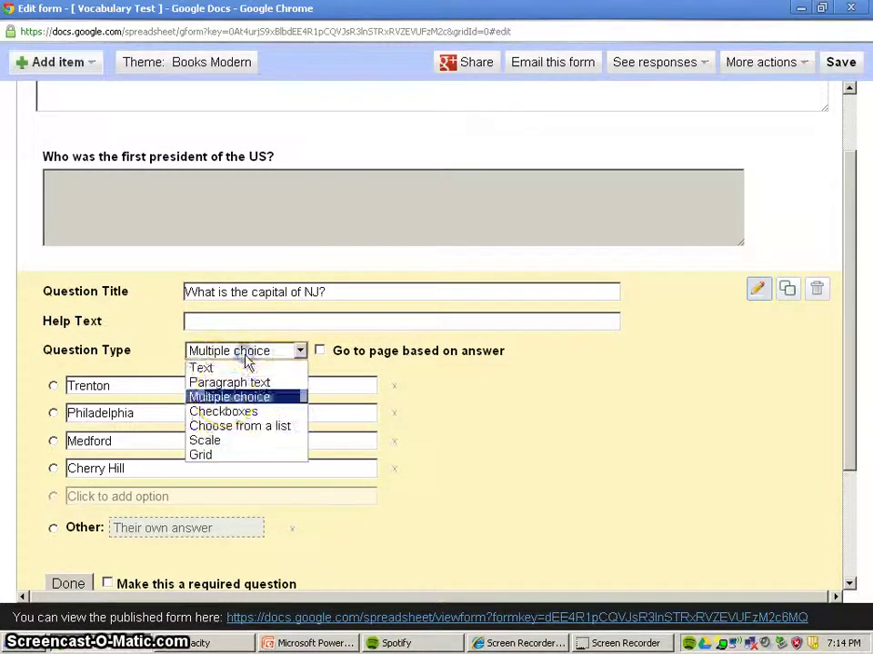
{"action": "left_click", "coordinate": [219, 395]}
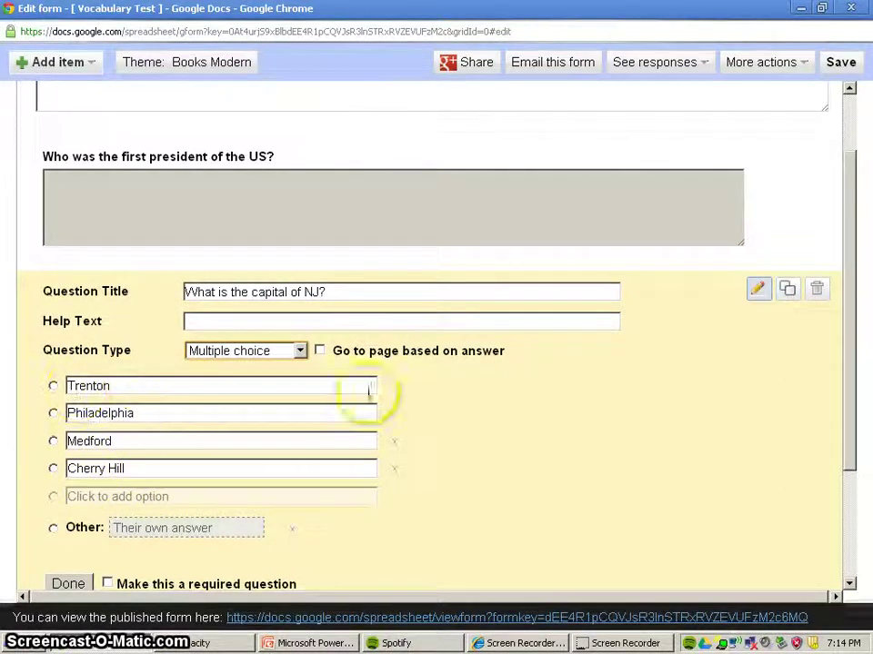
{"action": "scroll", "coordinate": [435, 387], "scroll_direction": "down", "scroll_amount": 3}
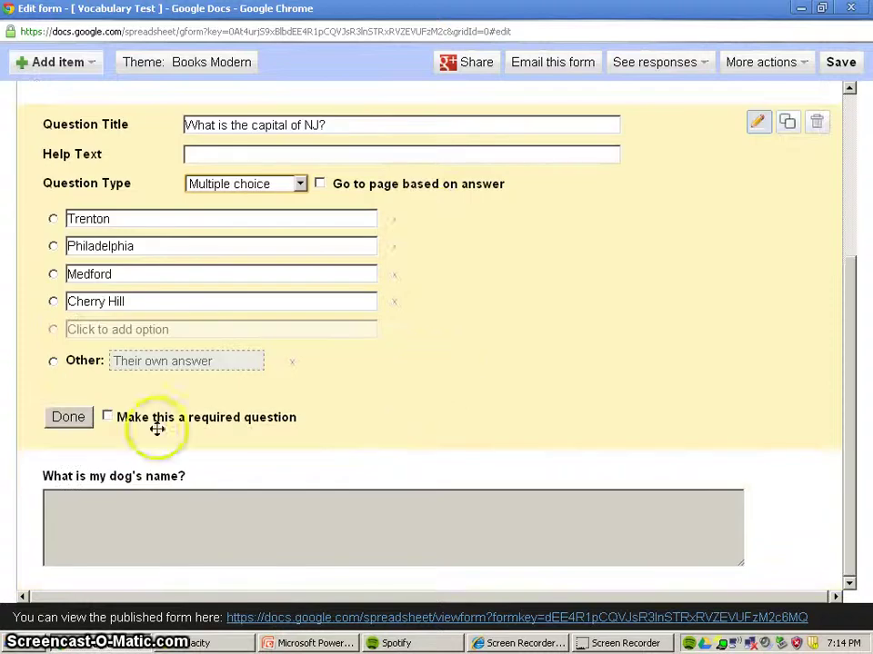
{"action": "left_click", "coordinate": [78, 418]}
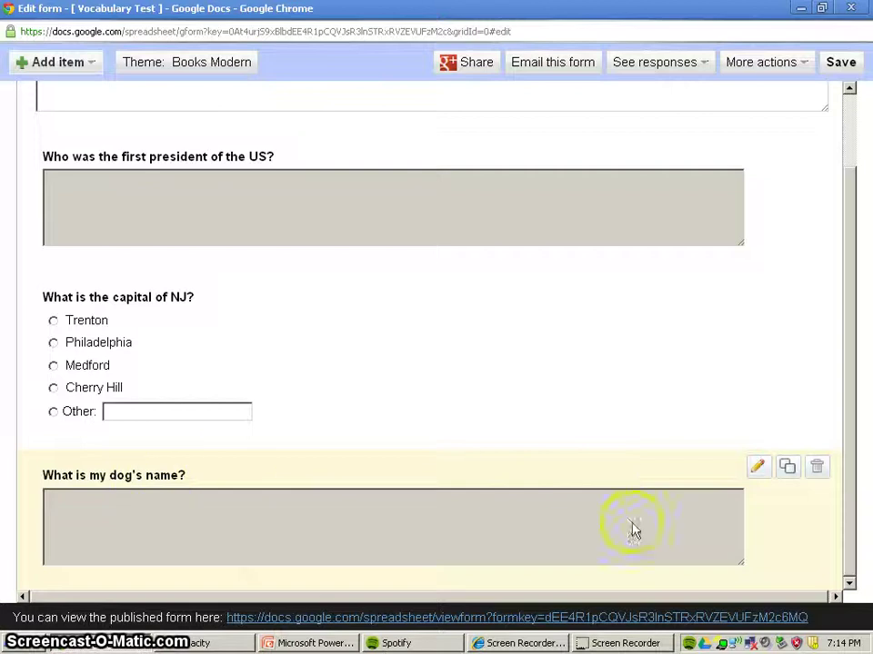
Delete the 'What is my dog's name?' question, confirming with OK.
{"action": "left_click", "coordinate": [816, 466]}
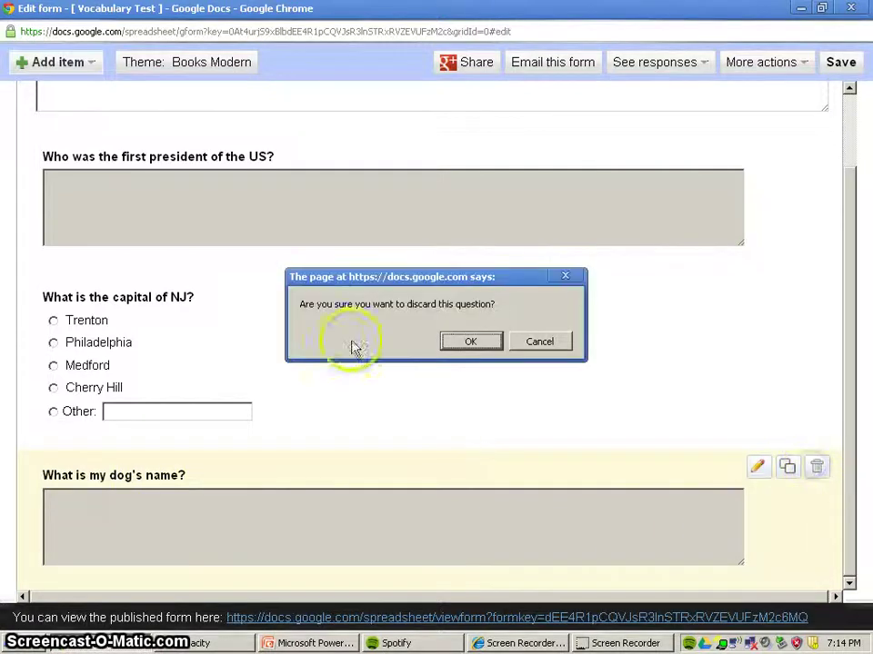
{"action": "left_click", "coordinate": [470, 344]}
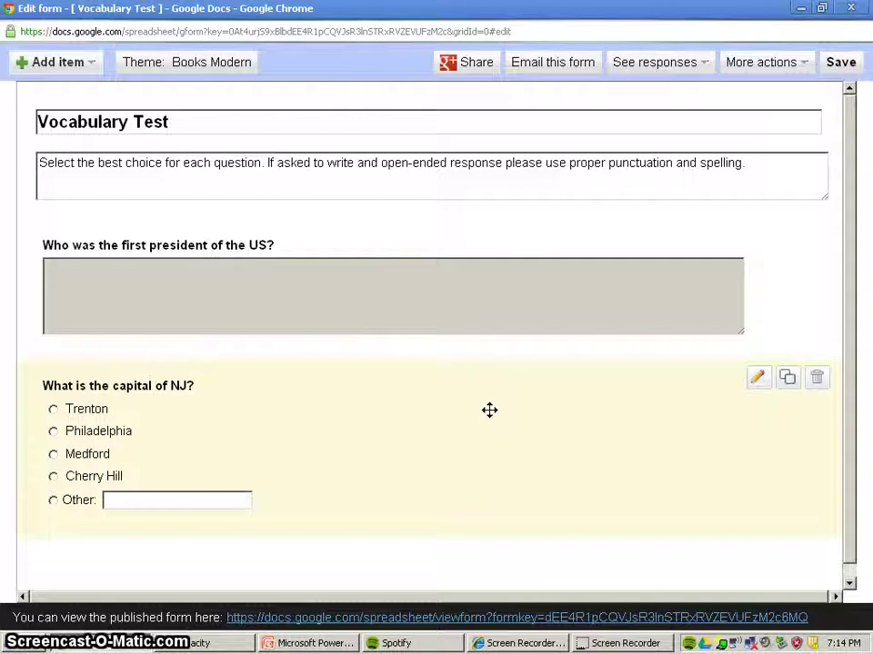
Save the two-question Vocabulary Test form and check the More actions menu.
{"action": "left_click", "coordinate": [841, 65]}
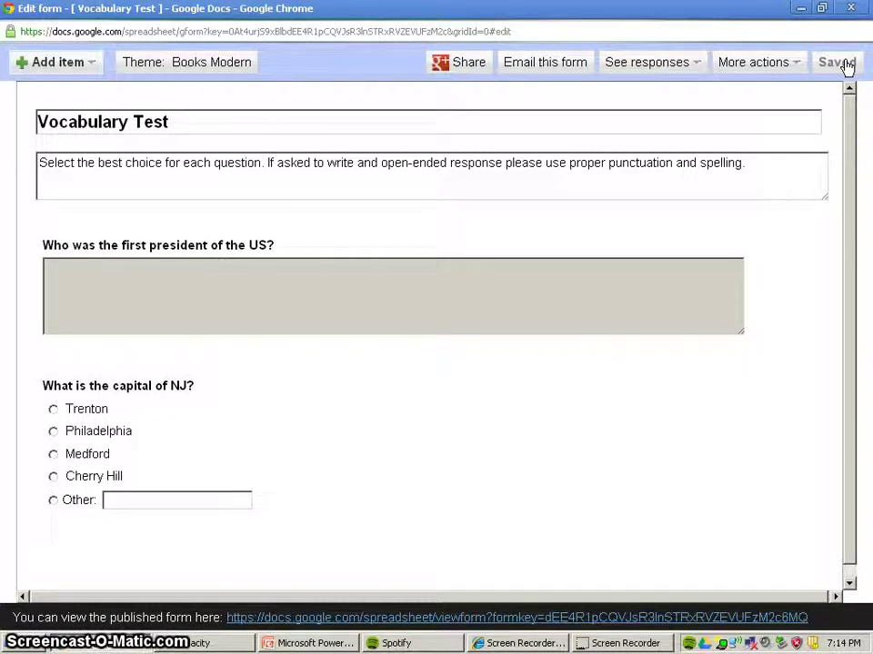
{"action": "left_click", "coordinate": [600, 68]}
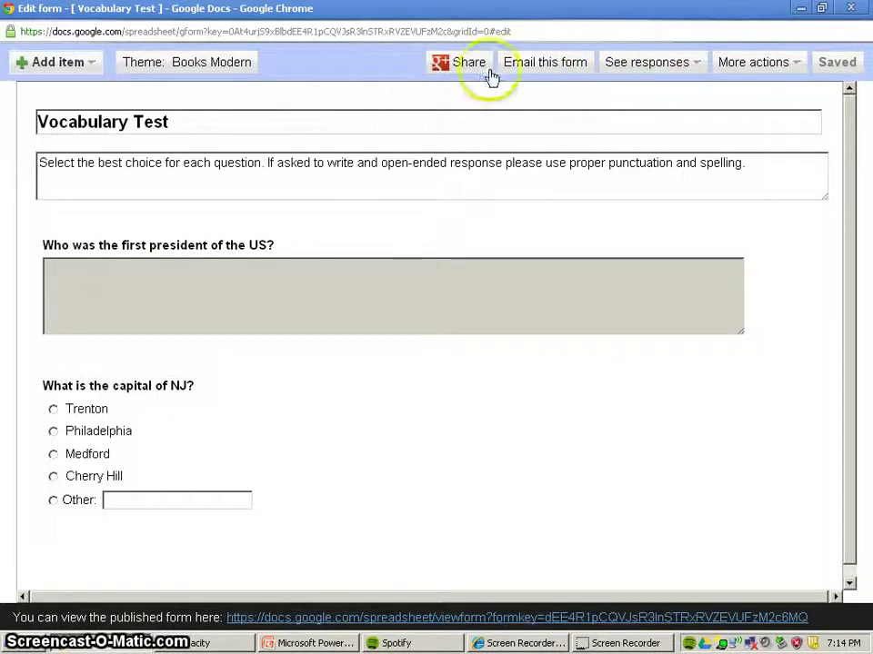
{"action": "left_click", "coordinate": [796, 64]}
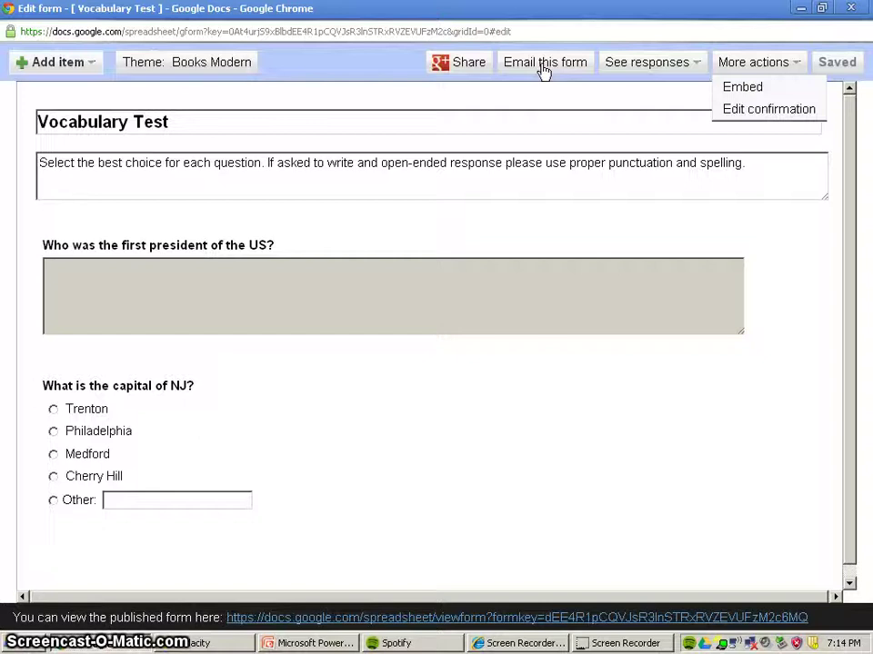
Restore the form editor window and view the responses as a spreadsheet.
{"action": "left_click", "coordinate": [801, 12]}
{"action": "left_click", "coordinate": [127, 647]}
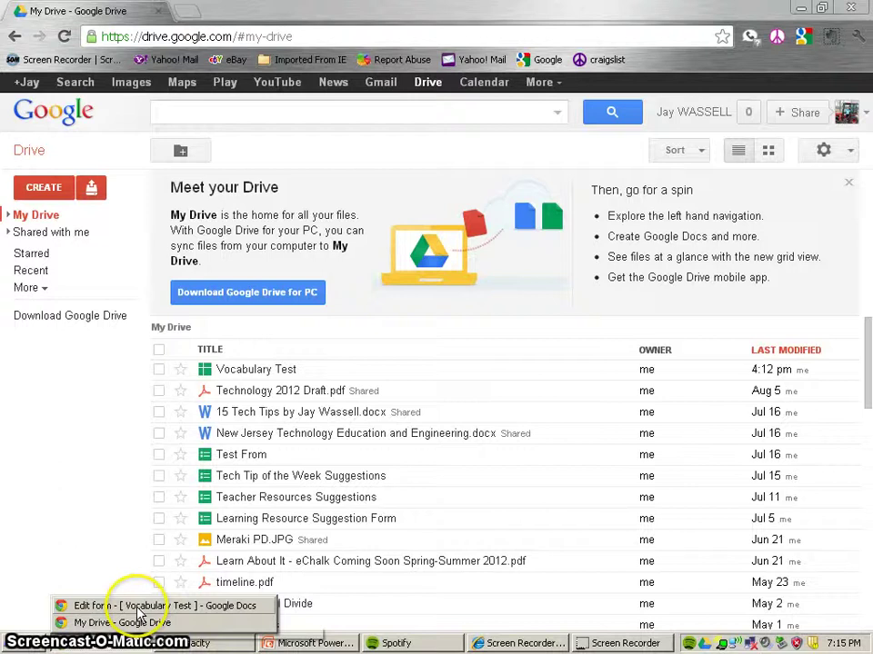
{"action": "left_click", "coordinate": [128, 606]}
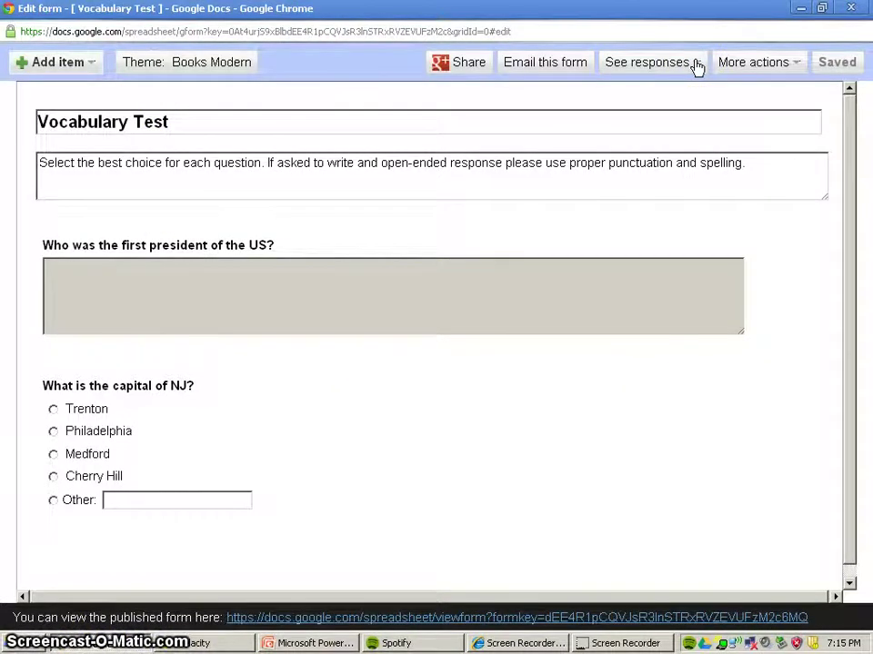
{"action": "left_click", "coordinate": [696, 65]}
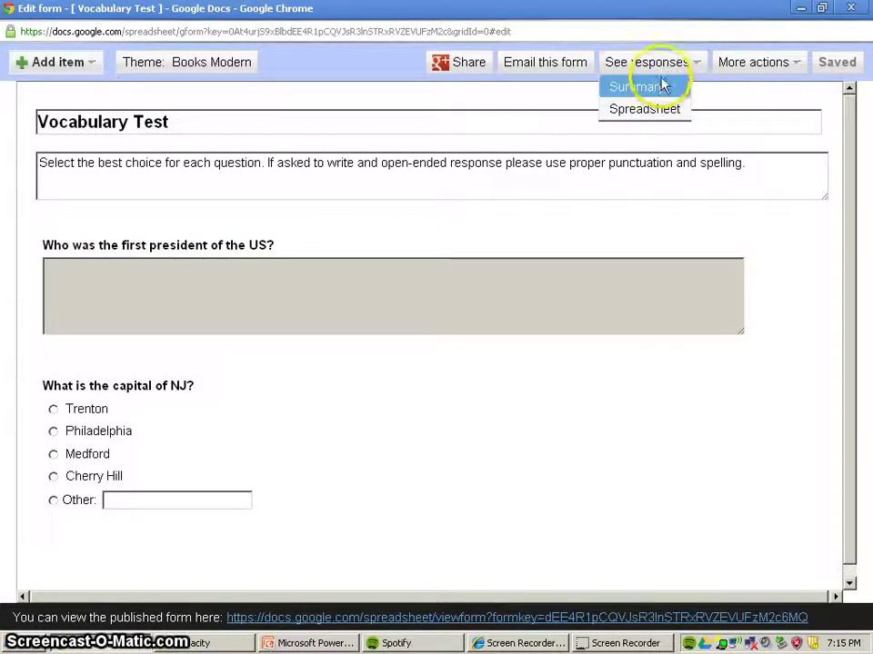
{"action": "left_click", "coordinate": [651, 89]}
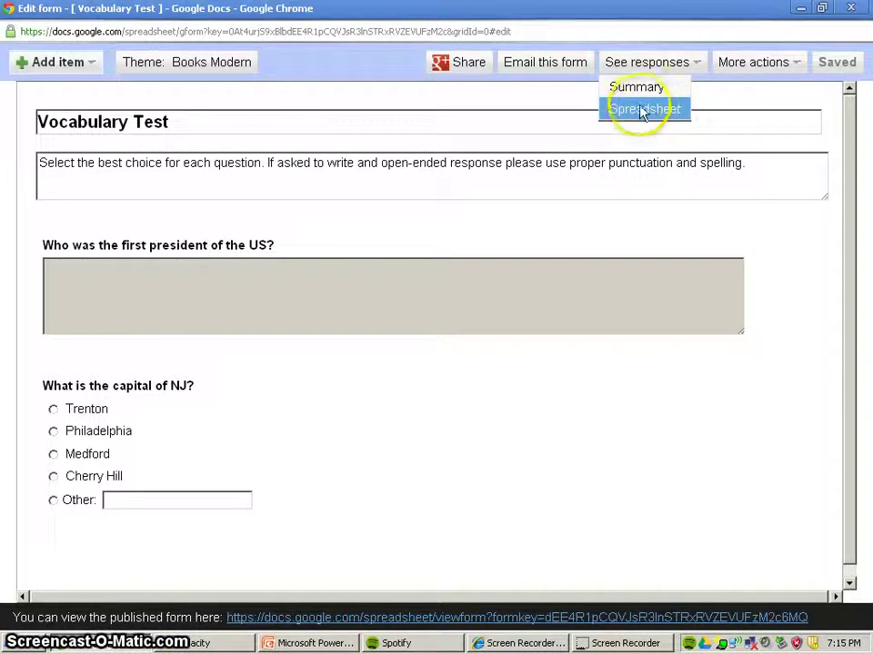
{"action": "left_click", "coordinate": [636, 110]}
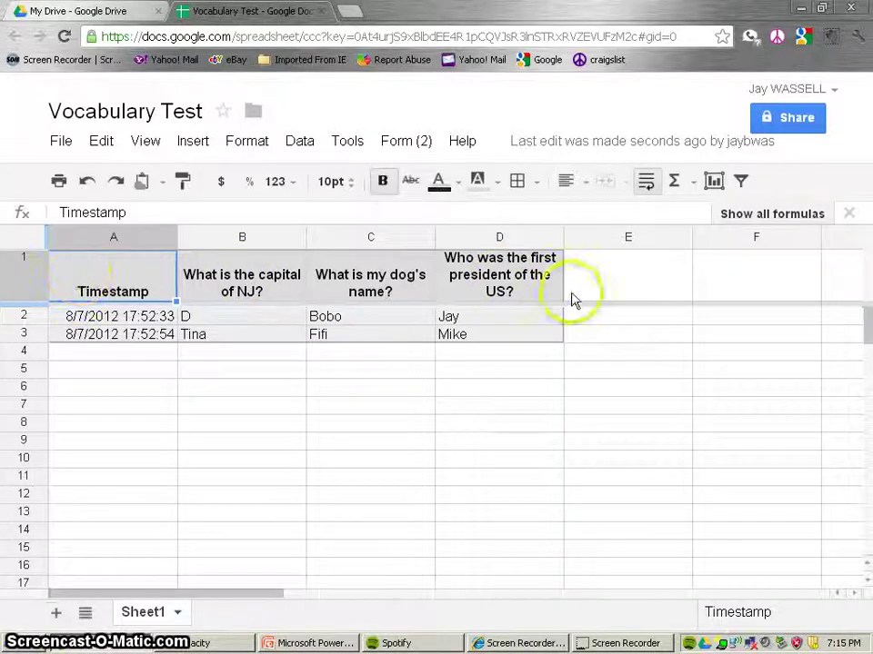
From the Form (2) menu, open the live form and the summary of responses.
{"action": "left_click", "coordinate": [412, 143]}
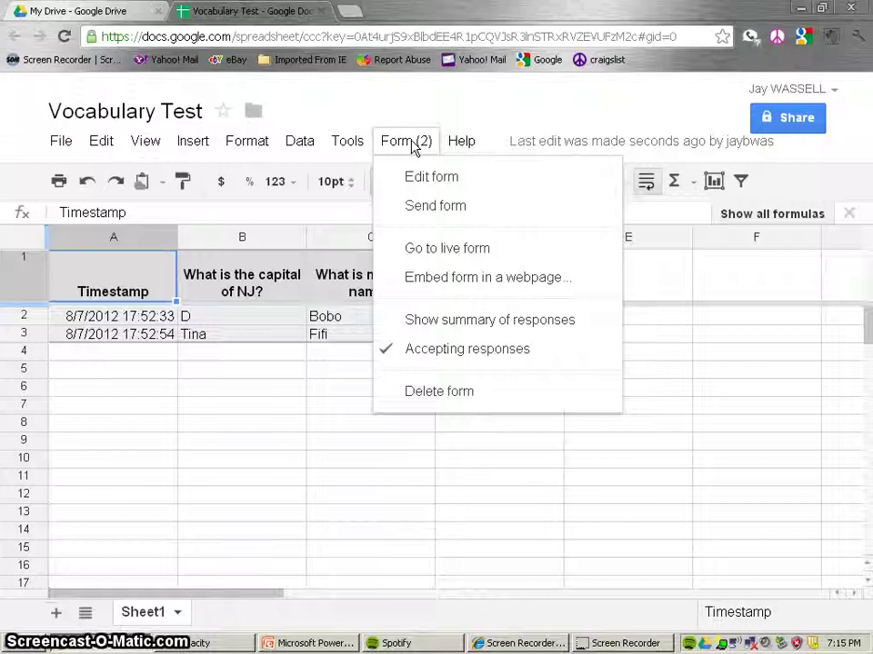
{"action": "left_click", "coordinate": [425, 251]}
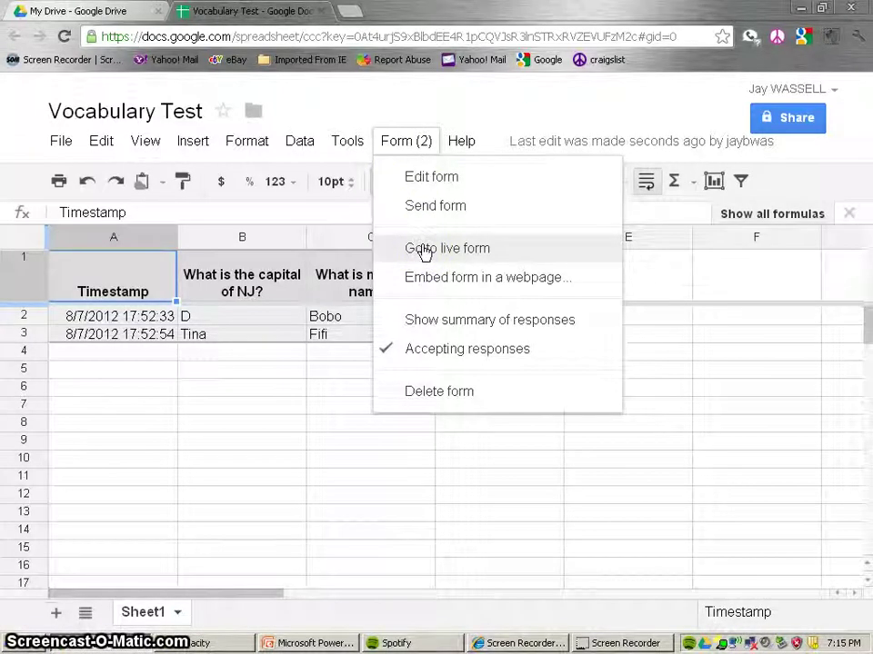
{"action": "left_click", "coordinate": [435, 318]}
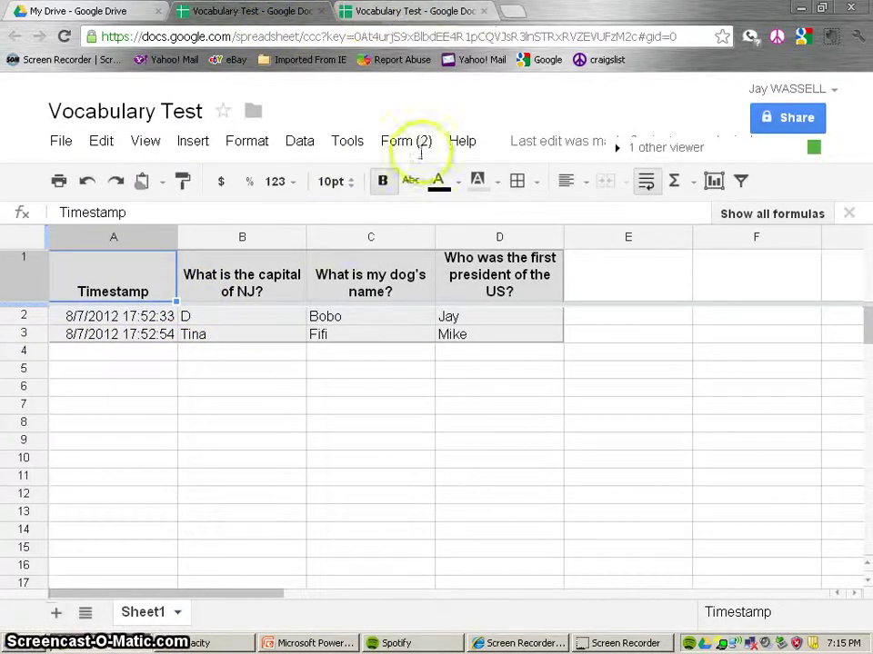
Show the response summary and scroll through the NJ-capital pie chart and daily responses graph.
{"action": "left_click", "coordinate": [414, 145]}
{"action": "left_click", "coordinate": [436, 320]}
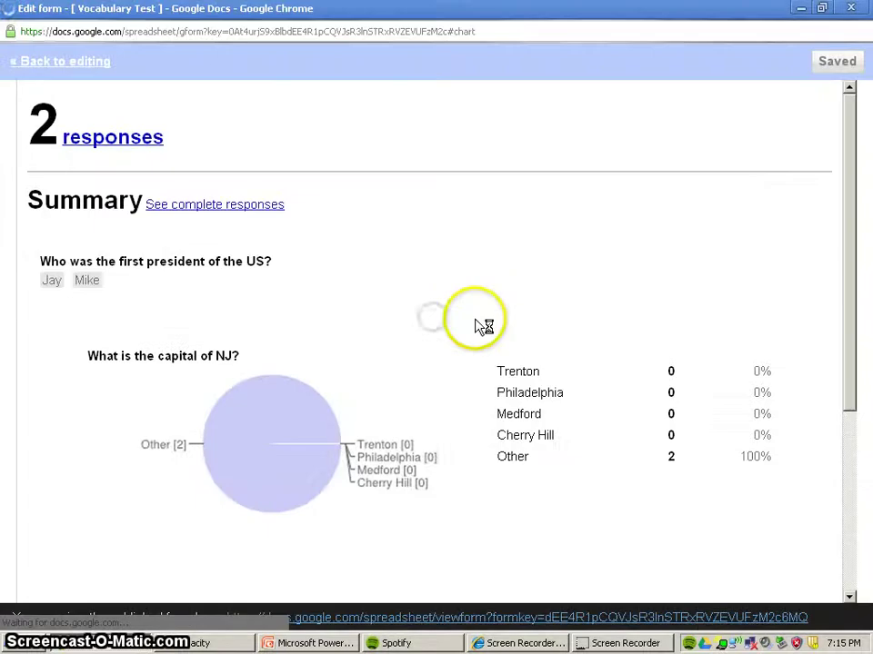
{"action": "scroll", "coordinate": [377, 300], "scroll_direction": "down", "scroll_amount": 1}
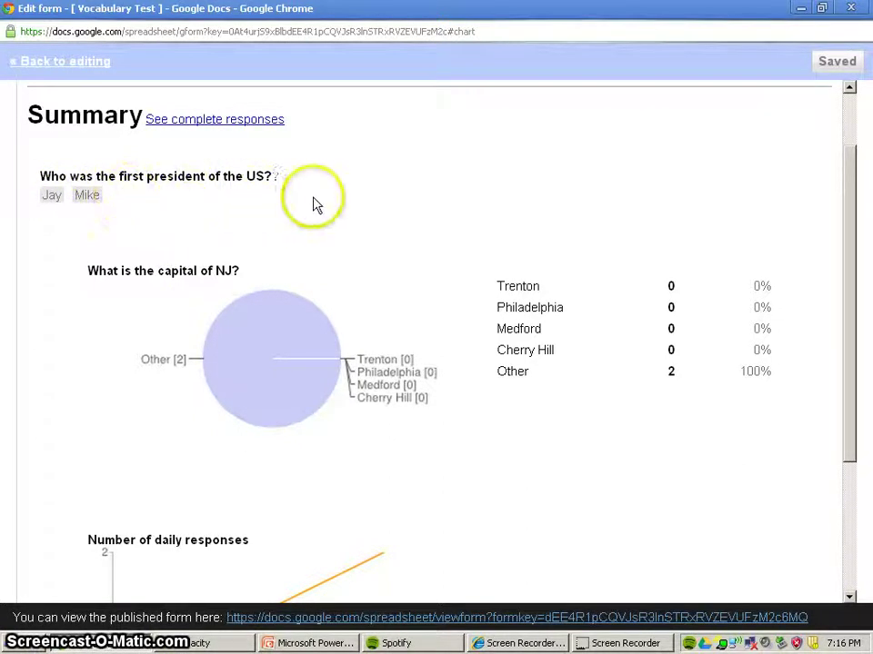
{"action": "scroll", "coordinate": [141, 263], "scroll_direction": "down", "scroll_amount": 2}
{"action": "scroll", "coordinate": [141, 262], "scroll_direction": "up", "scroll_amount": 1}
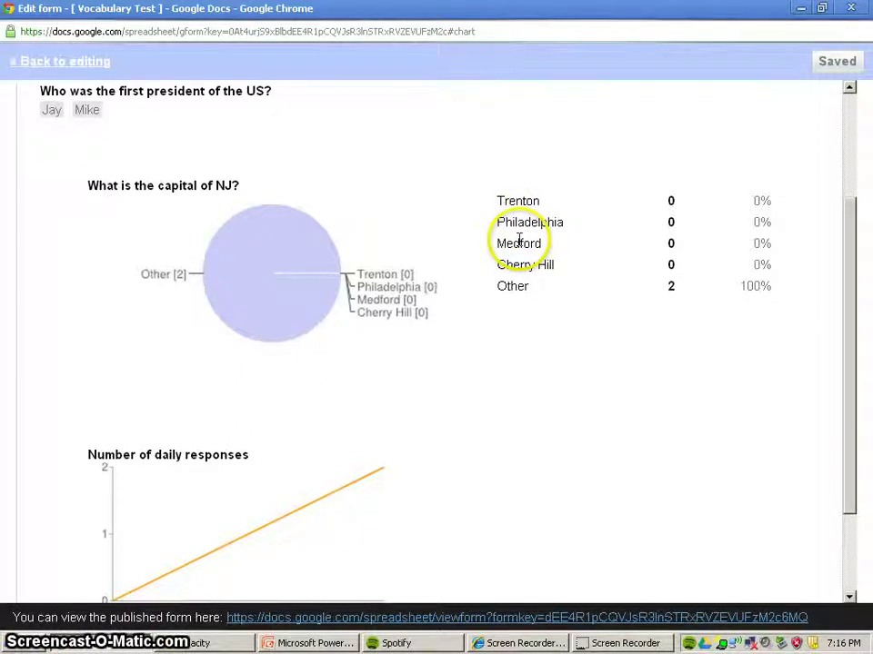
{"action": "left_click", "coordinate": [606, 245]}
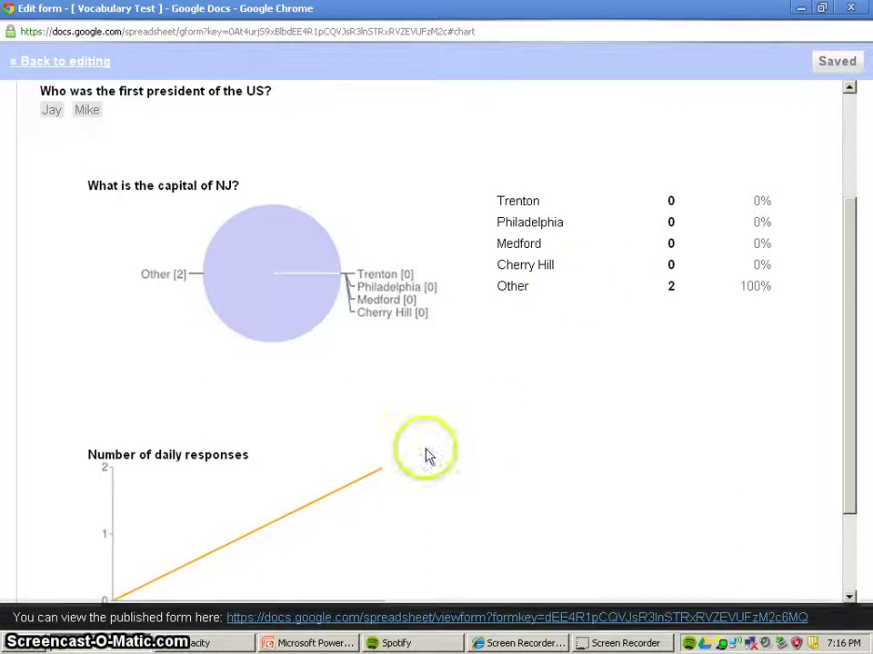
{"action": "left_click", "coordinate": [107, 646]}
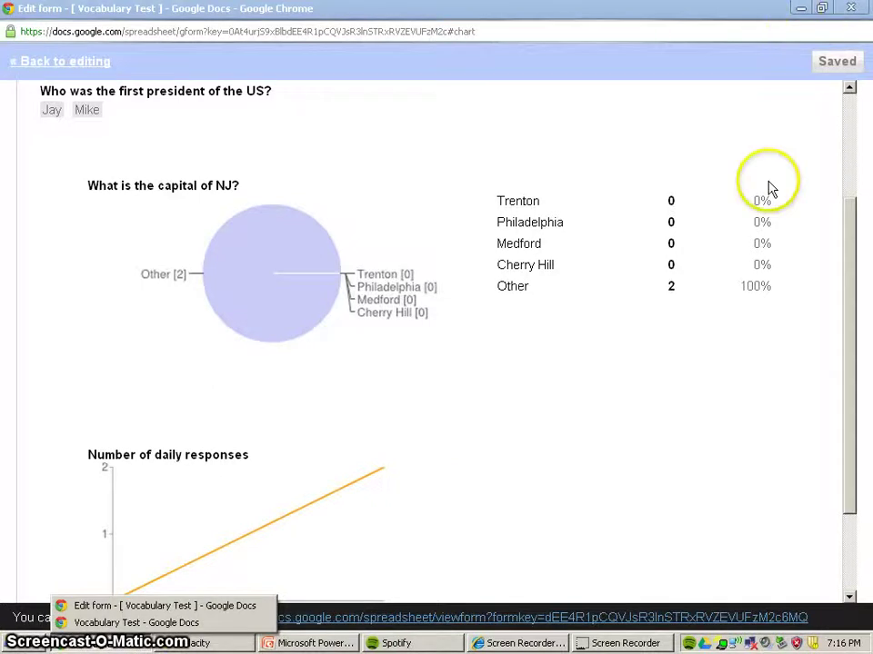
Minimize the form summary window to get back to the Vocabulary Test responses spreadsheet.
{"action": "left_click", "coordinate": [800, 11]}
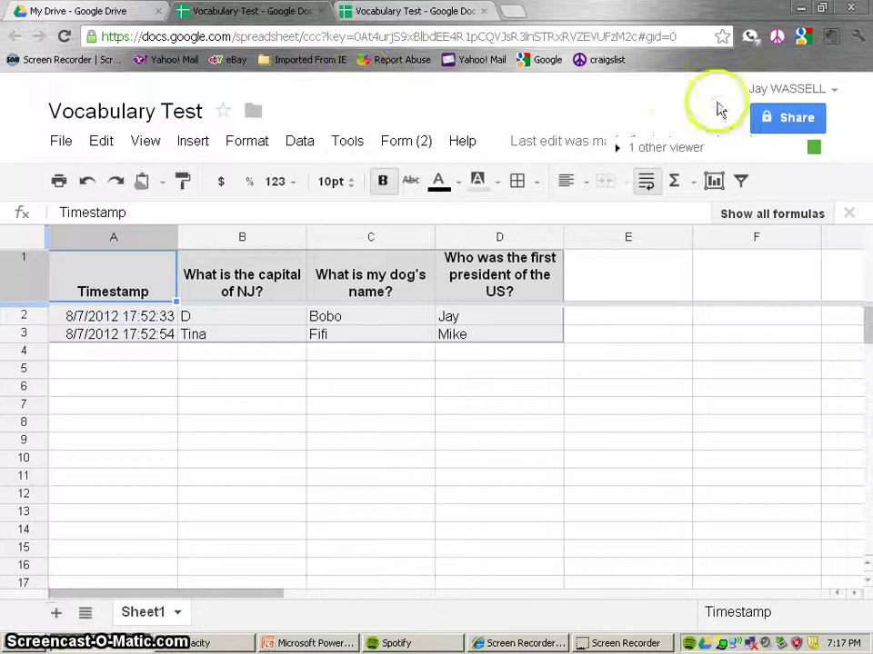
Set the Vocabulary Test spreadsheet's access to Public on the web, then bring up the link's copy options.
{"action": "left_click", "coordinate": [791, 121]}
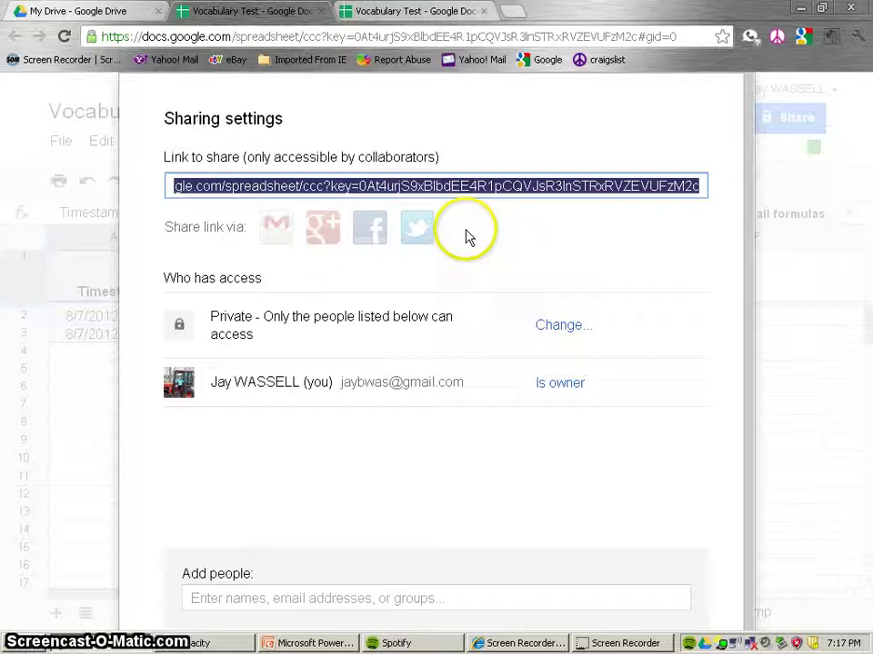
{"action": "left_click", "coordinate": [557, 327]}
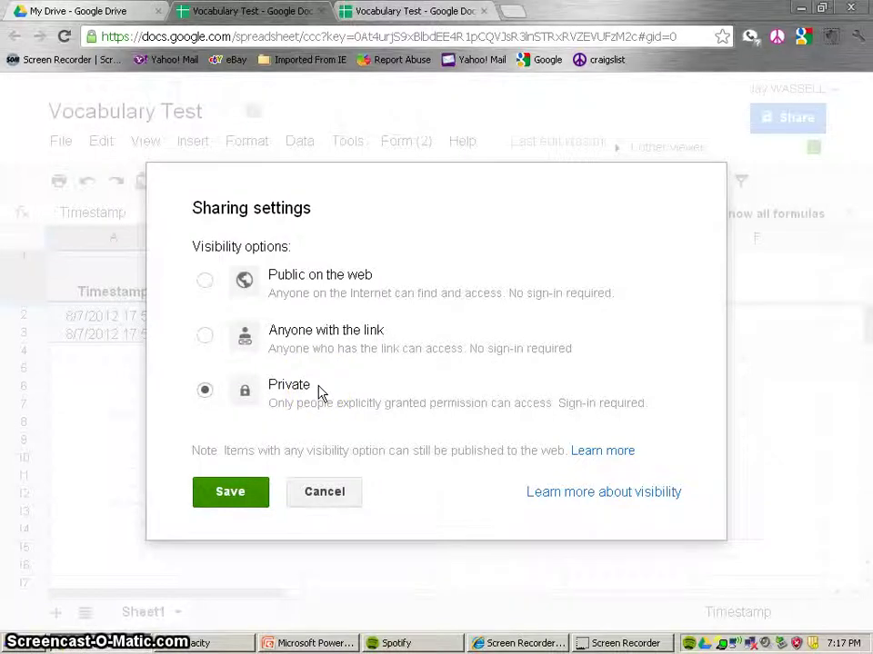
{"action": "left_click", "coordinate": [343, 400]}
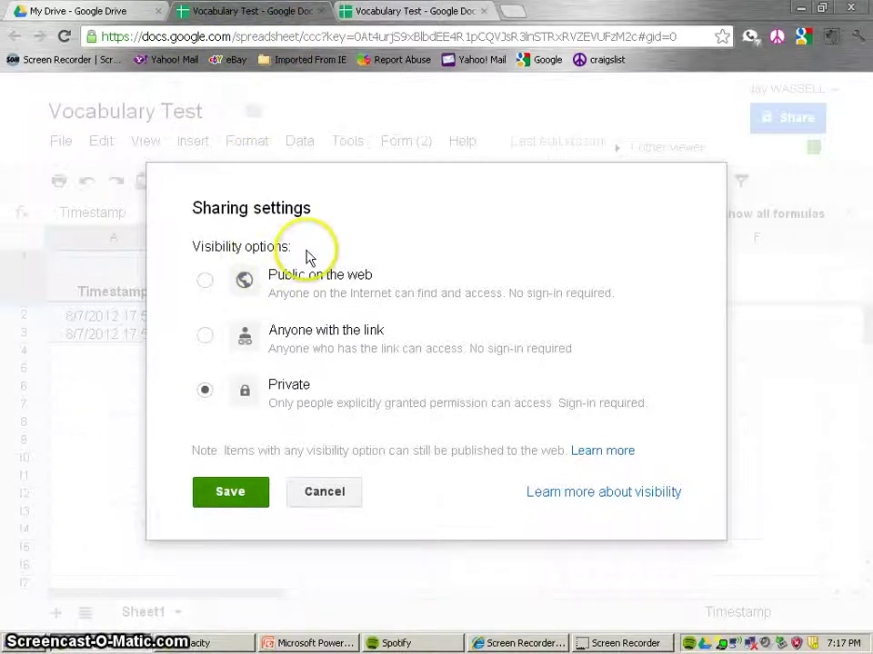
{"action": "left_click", "coordinate": [209, 288]}
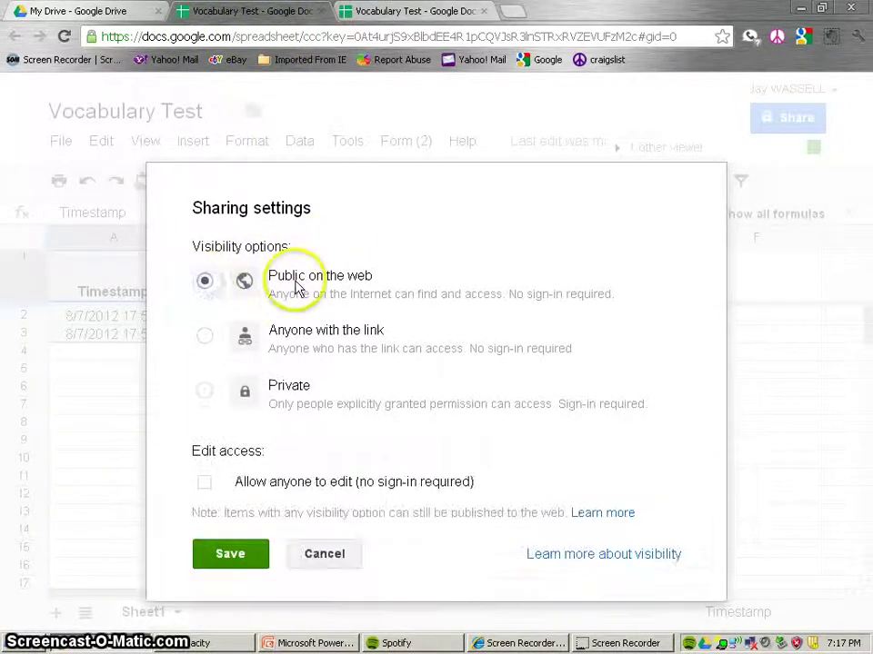
{"action": "left_click", "coordinate": [231, 557]}
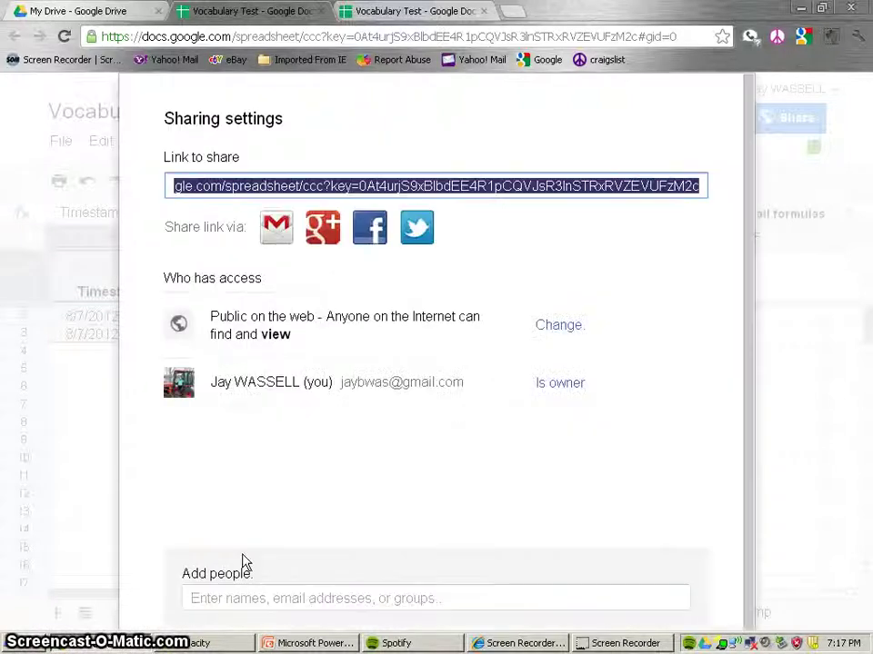
{"action": "right_click", "coordinate": [261, 188]}
Copy the public sheet link, close the sharing settings, and show the Form (2) menu actions.
{"action": "left_click", "coordinate": [298, 249]}
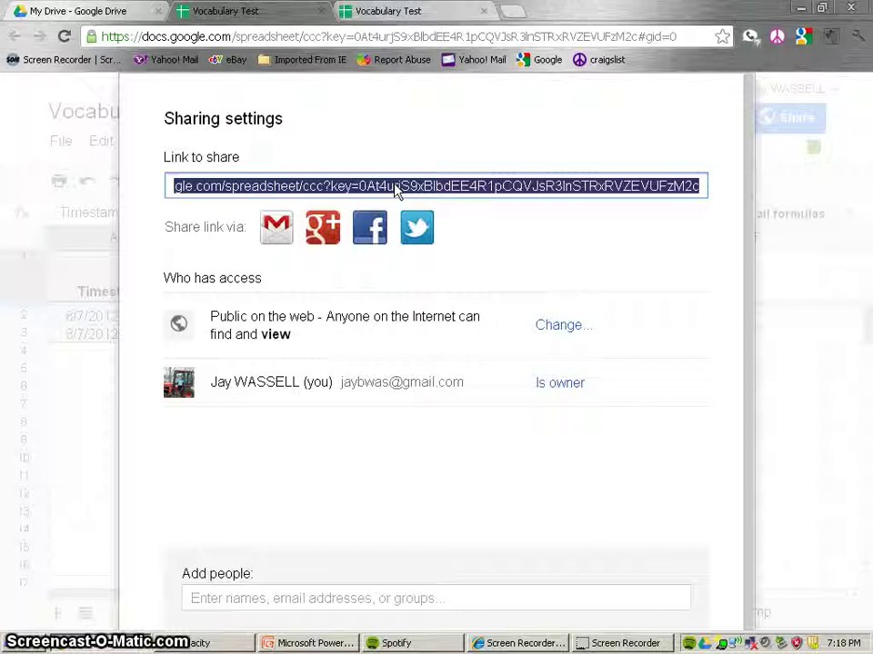
{"action": "key", "text": "Escape"}
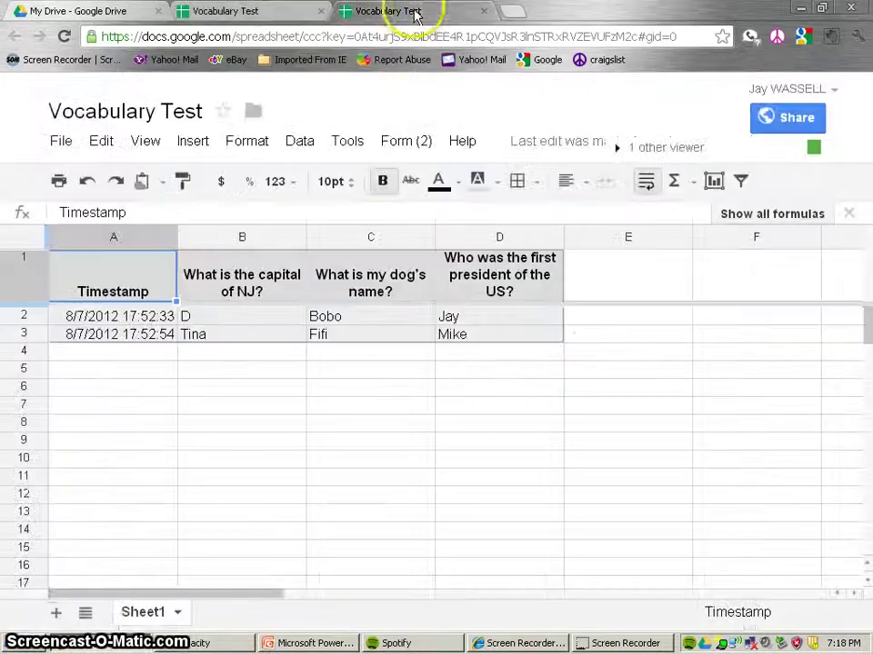
{"action": "left_click", "coordinate": [403, 143]}
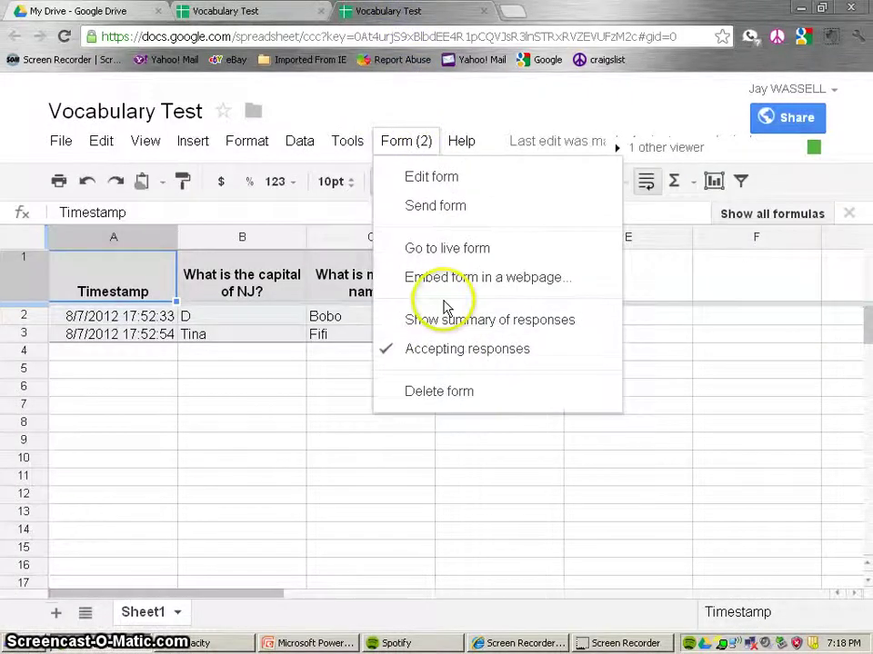